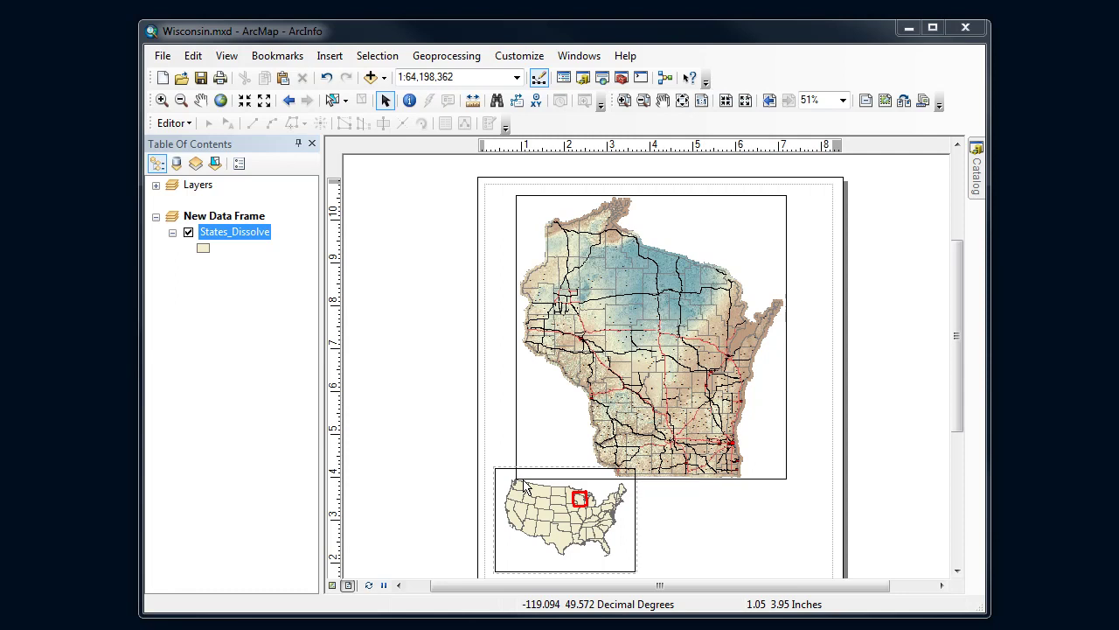
# Delete the existing US overview inset frame from the layout.
pyautogui.click(496, 492)
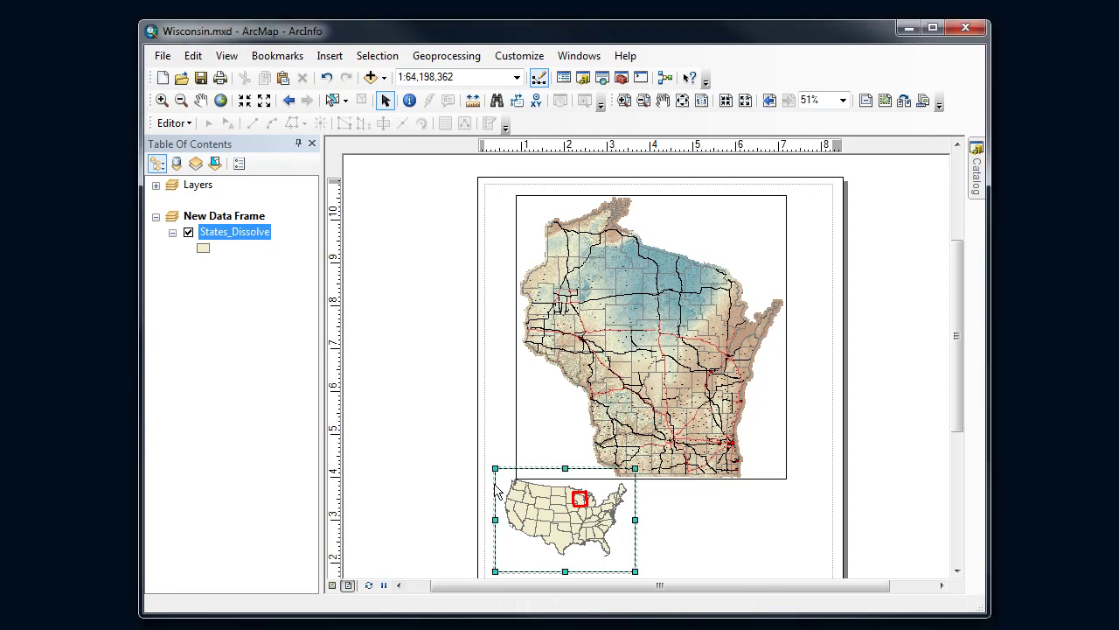
pyautogui.press('Delete')
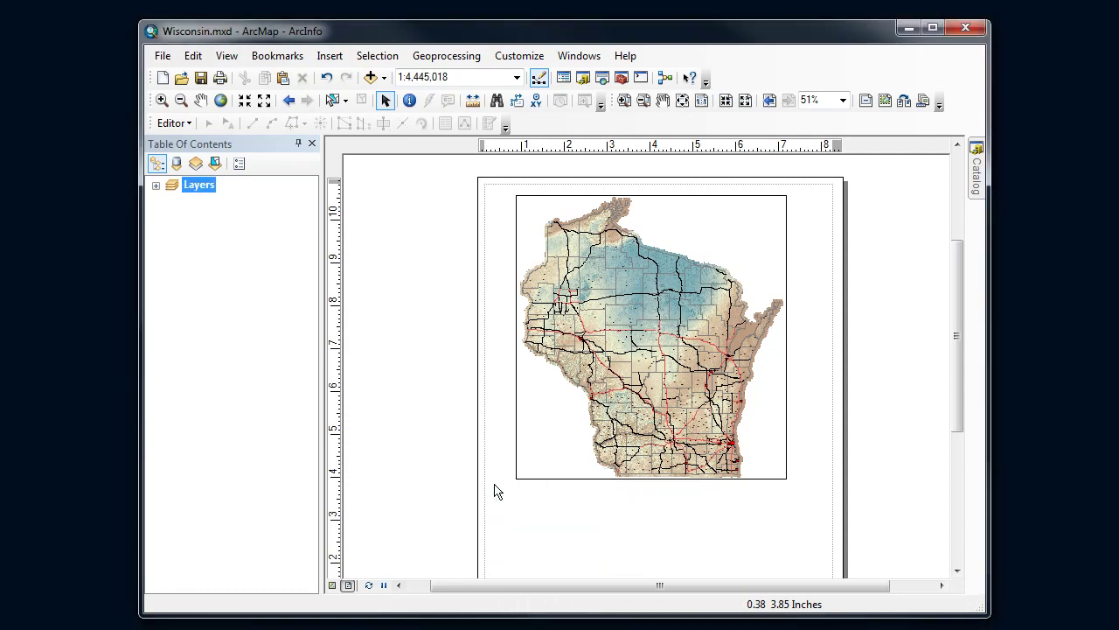
# Expand the Wisconsin Layers list, select its map frame, and check it in Data View, then return to Layout View.
pyautogui.click(155, 186)
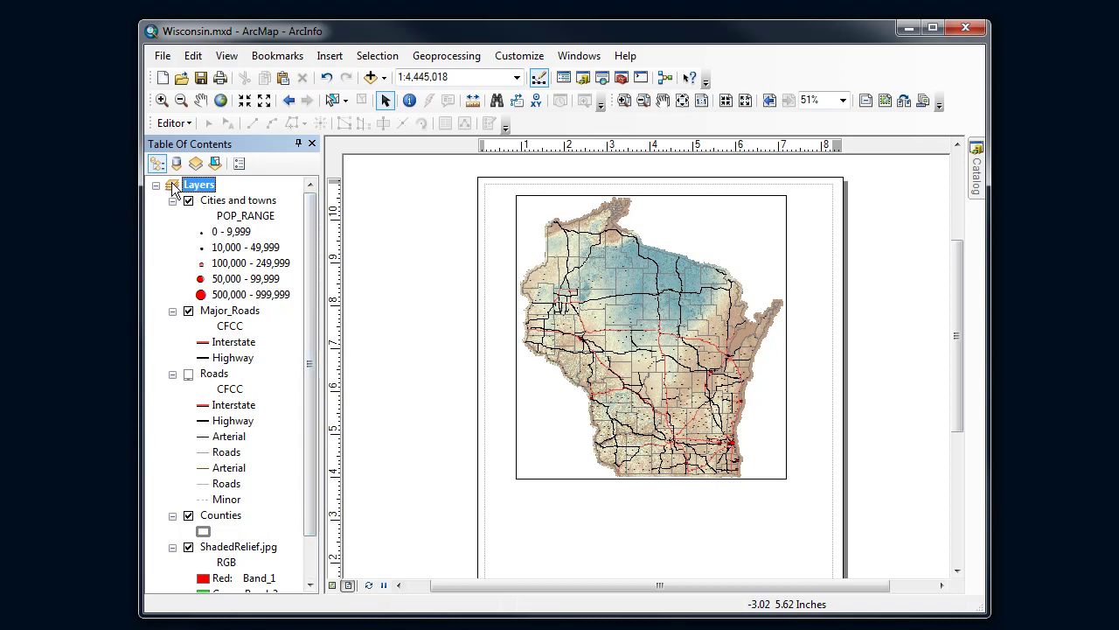
pyautogui.click(550, 207)
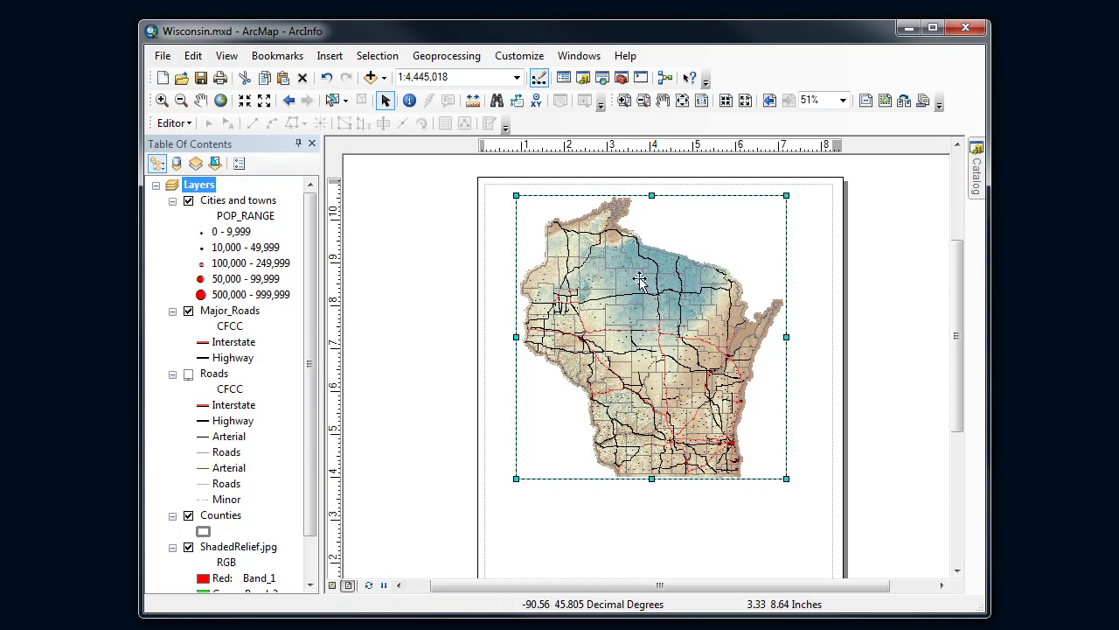
pyautogui.click(333, 586)
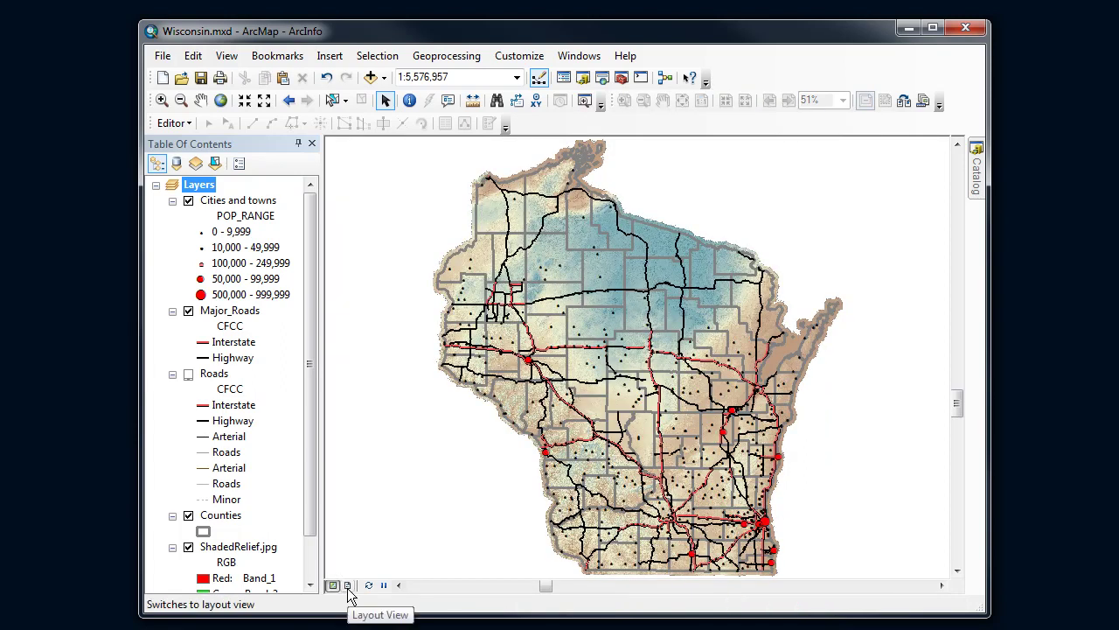
pyautogui.click(347, 585)
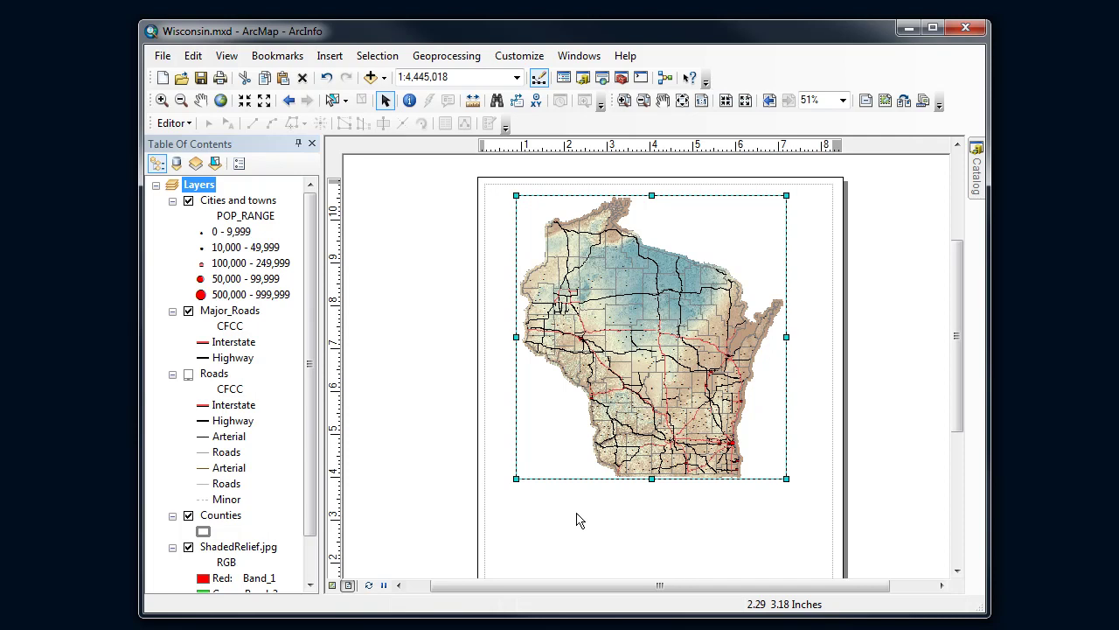
pyautogui.click(340, 58)
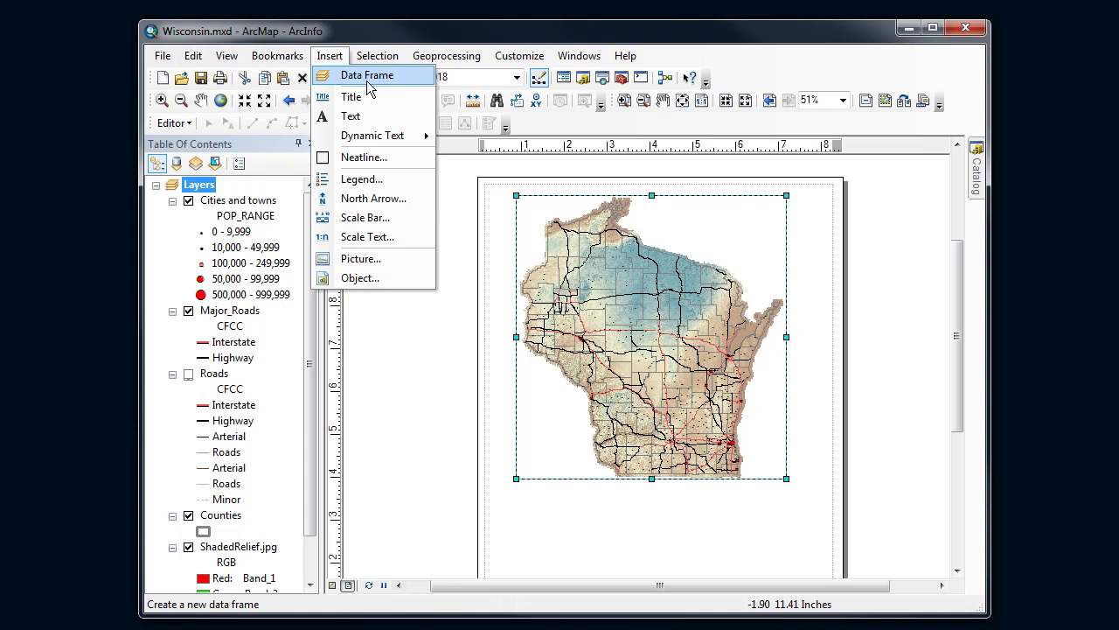
# Insert a new data frame and size it as a small box beneath the Wisconsin map.
pyautogui.click(368, 81)
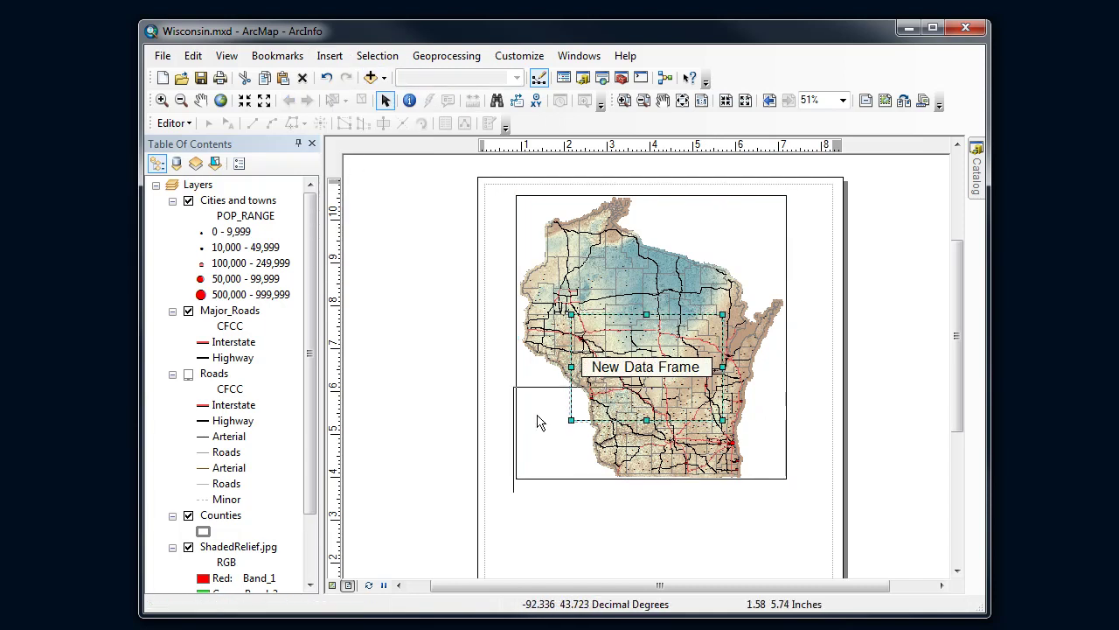
pyautogui.moveTo(538, 422); pyautogui.dragTo(525, 497)
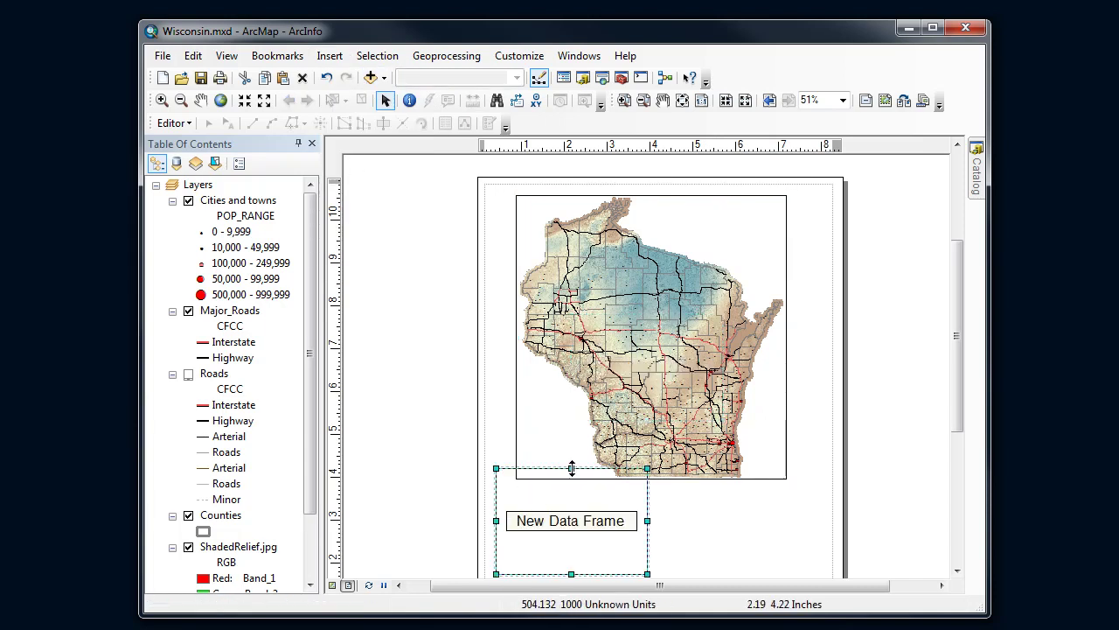
pyautogui.moveTo(571, 468); pyautogui.dragTo(571, 484)
pyautogui.moveTo(647, 529); pyautogui.dragTo(636, 530)
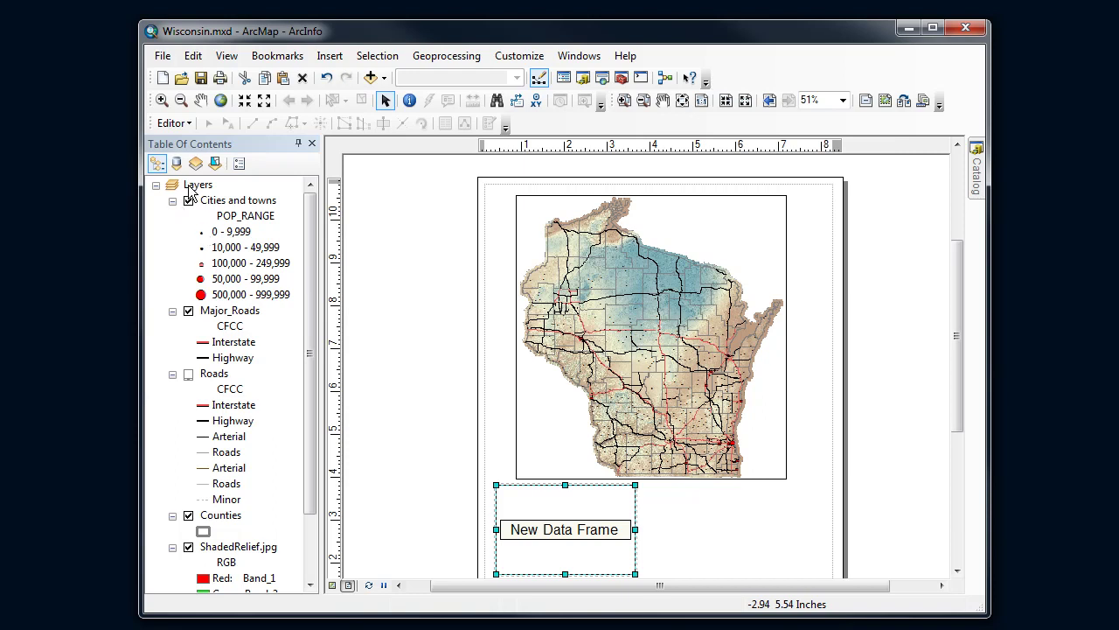
pyautogui.click(156, 187)
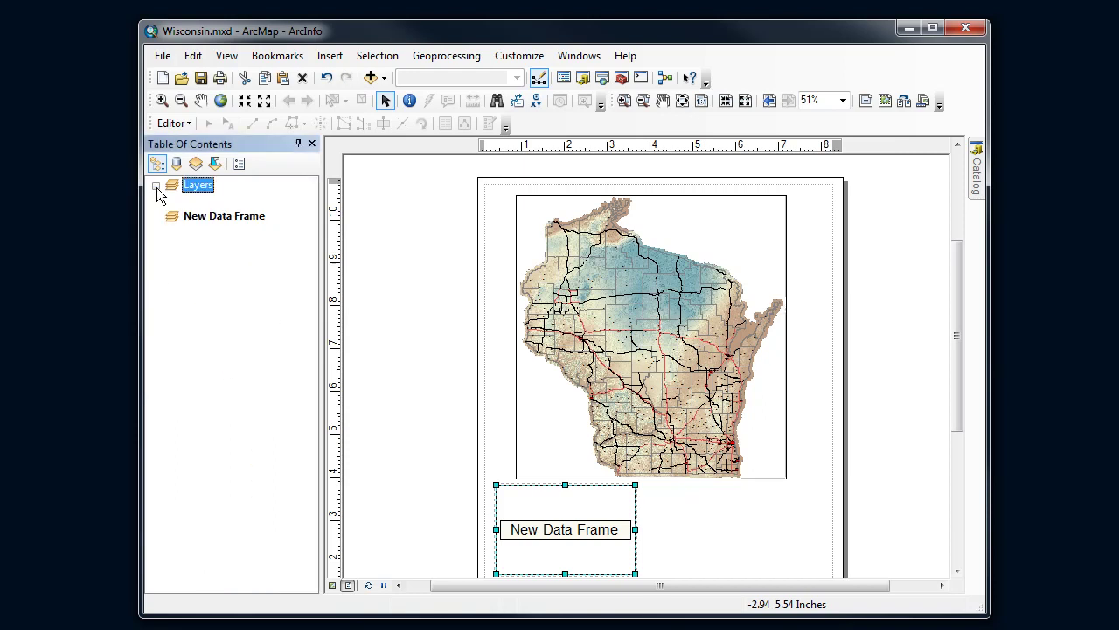
# Make New Data Frame active, toggling between it and the Wisconsin frame on the page.
pyautogui.click(202, 218)
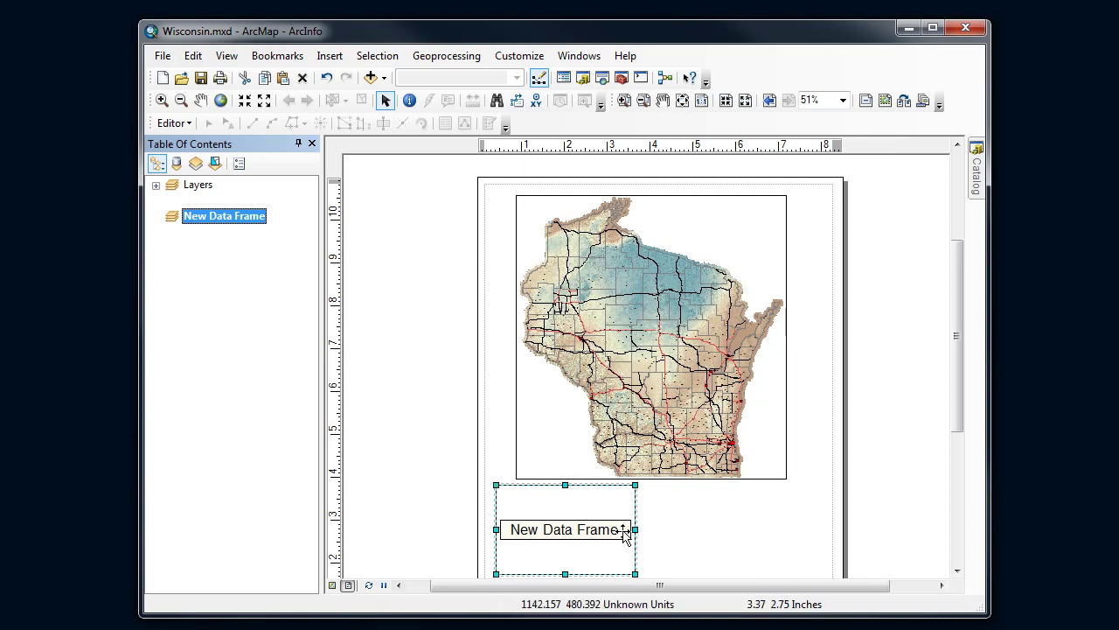
pyautogui.click(580, 452)
pyautogui.click(565, 505)
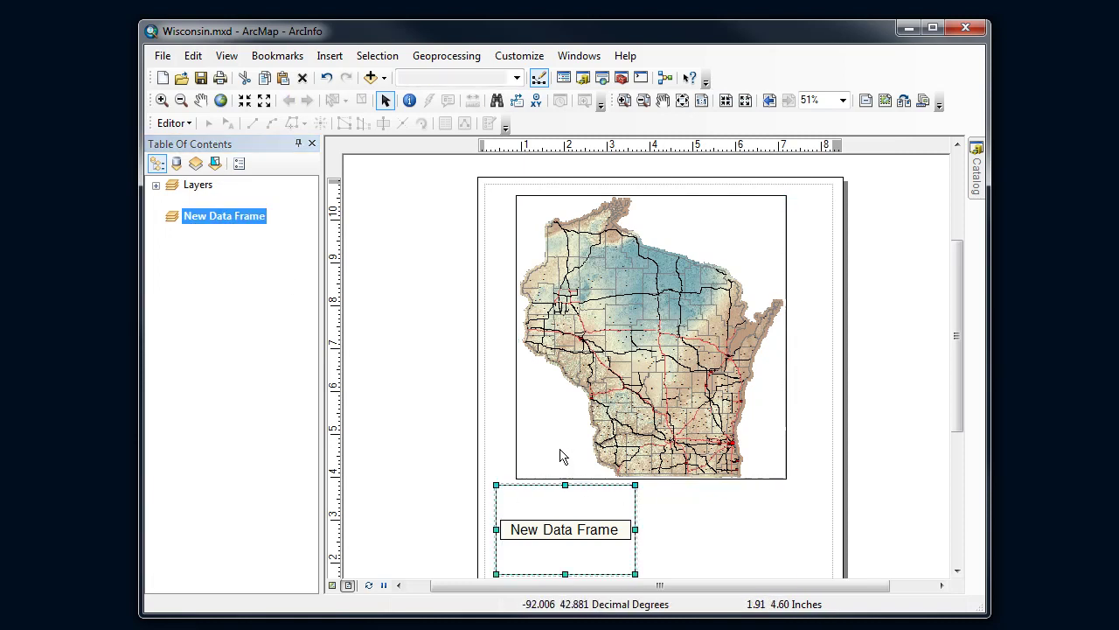
pyautogui.click(565, 455)
pyautogui.click(551, 499)
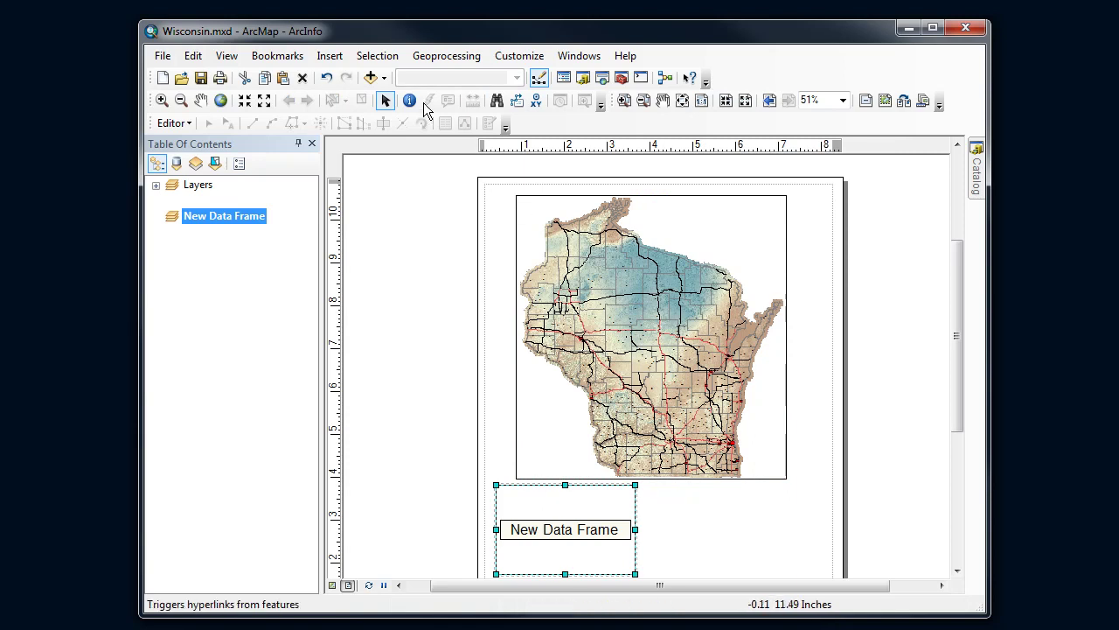
# Add the States_Dissolve.shp layer to the new data frame.
pyautogui.click(383, 79)
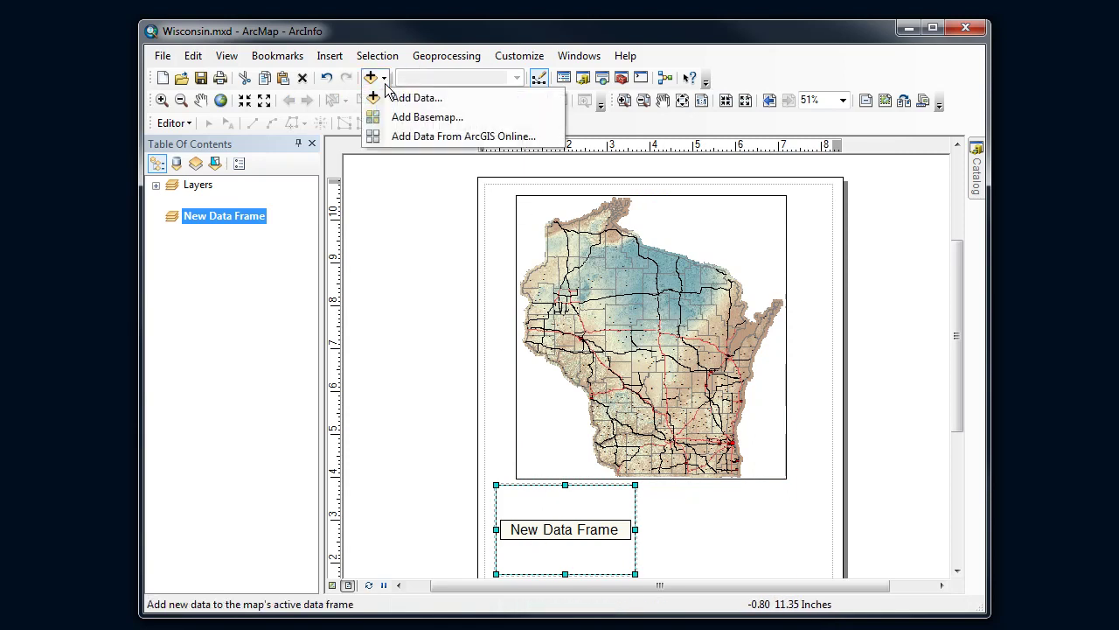
pyautogui.click(395, 98)
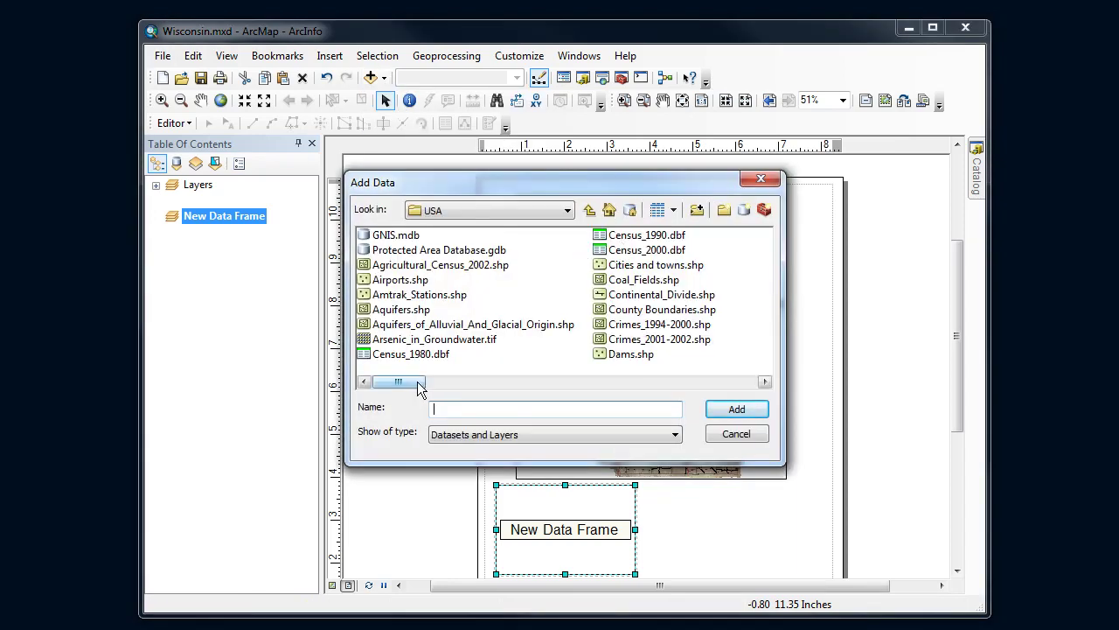
pyautogui.moveTo(420, 388); pyautogui.dragTo(643, 389)
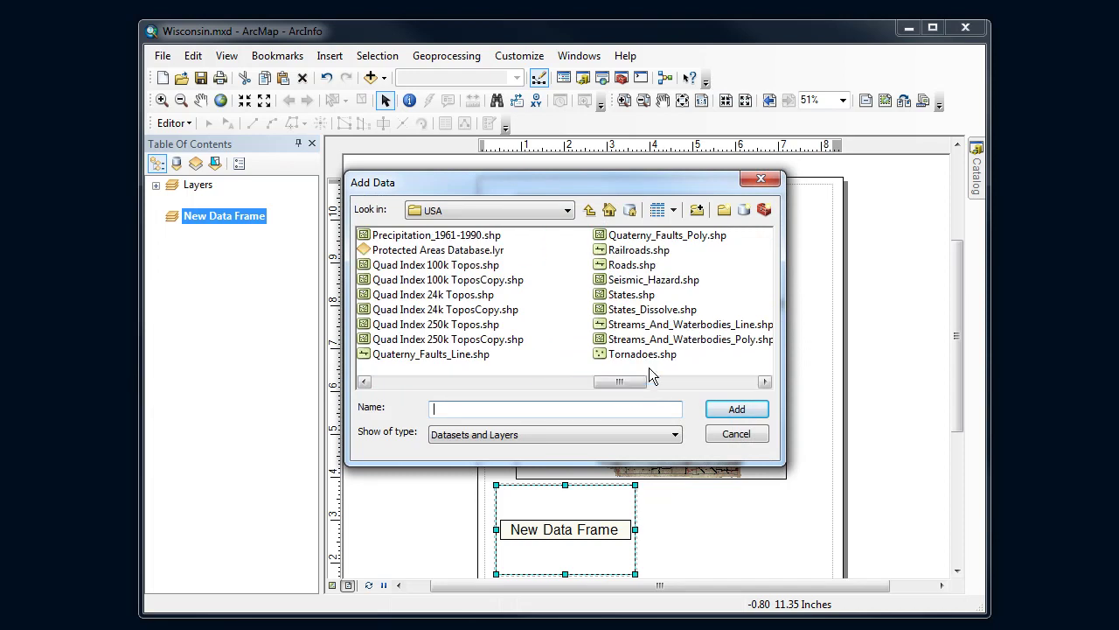
pyautogui.click(627, 312)
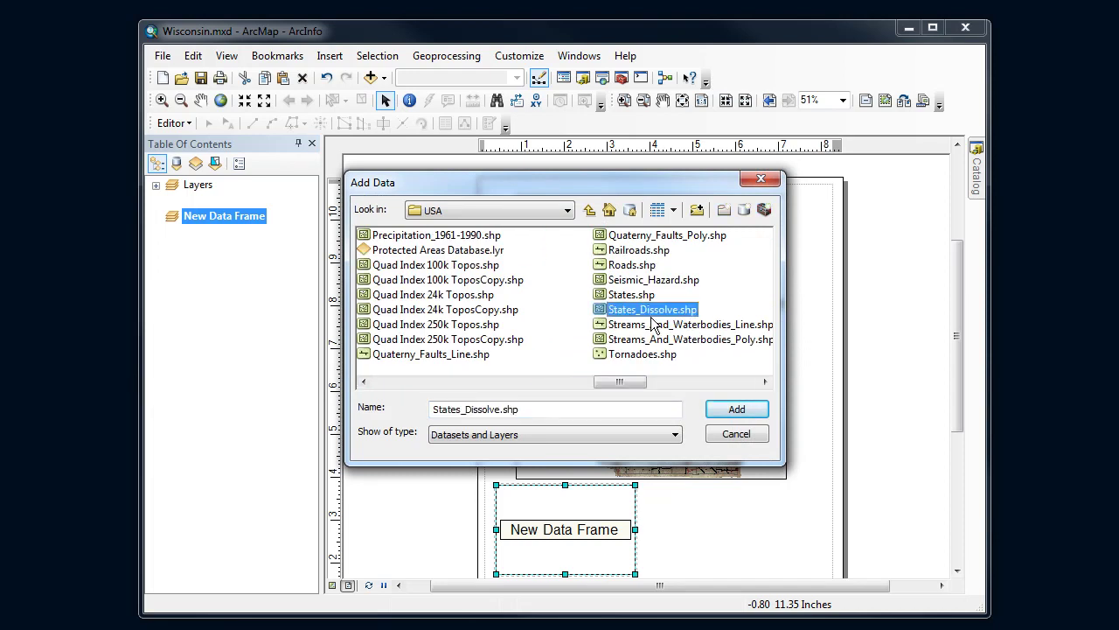
pyautogui.click(717, 411)
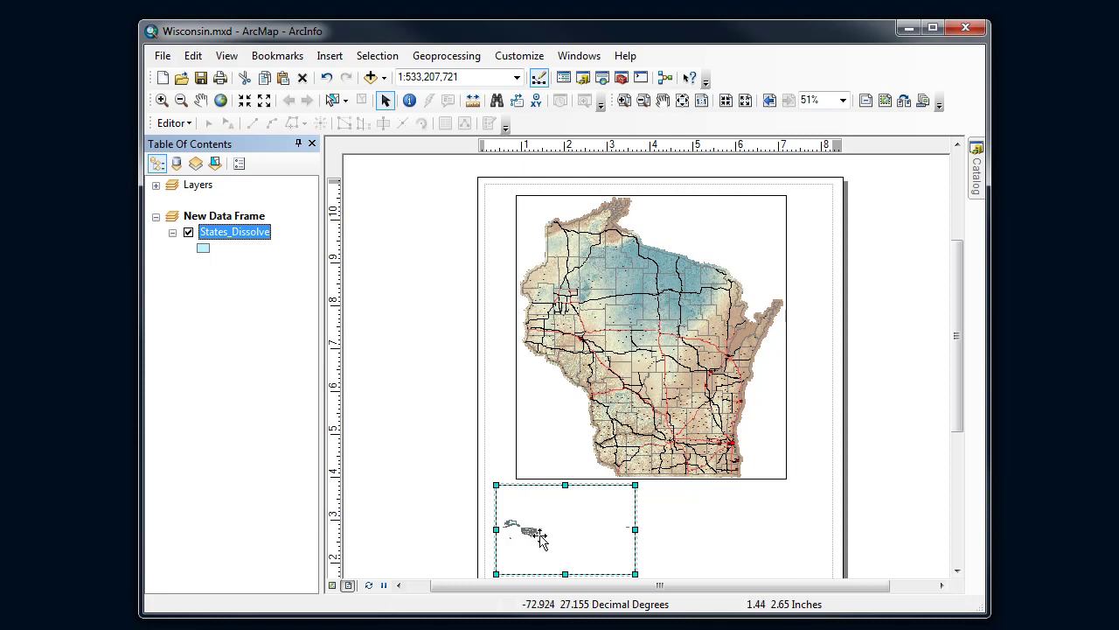
# Zoom the inset in around the US states outline.
pyautogui.click(161, 100)
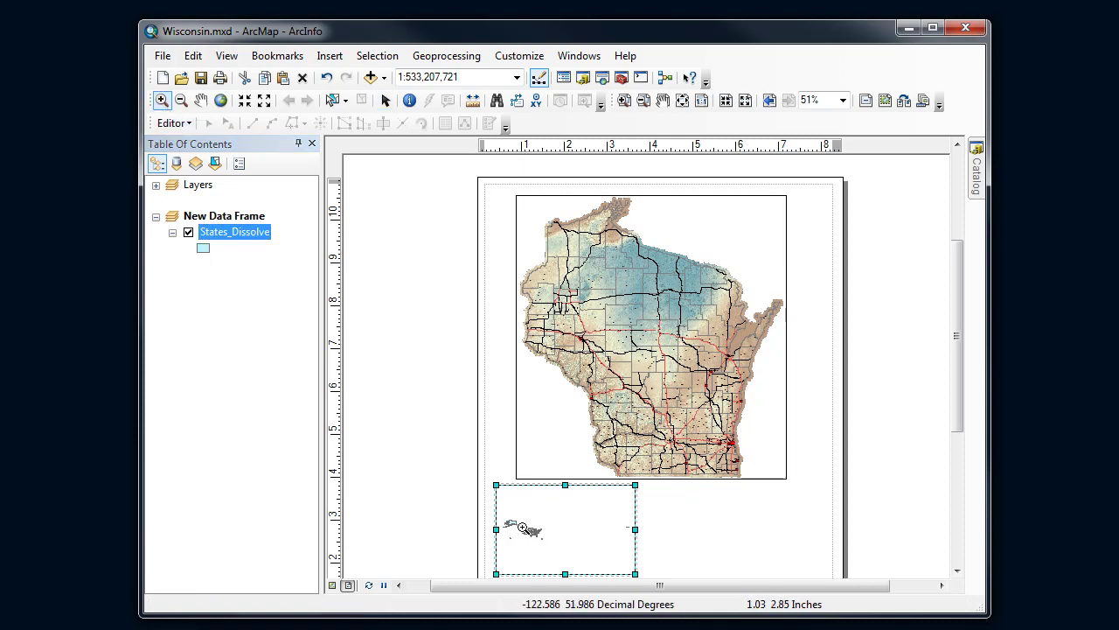
pyautogui.moveTo(503, 520); pyautogui.dragTo(544, 540)
pyautogui.moveTo(512, 499); pyautogui.dragTo(627, 558)
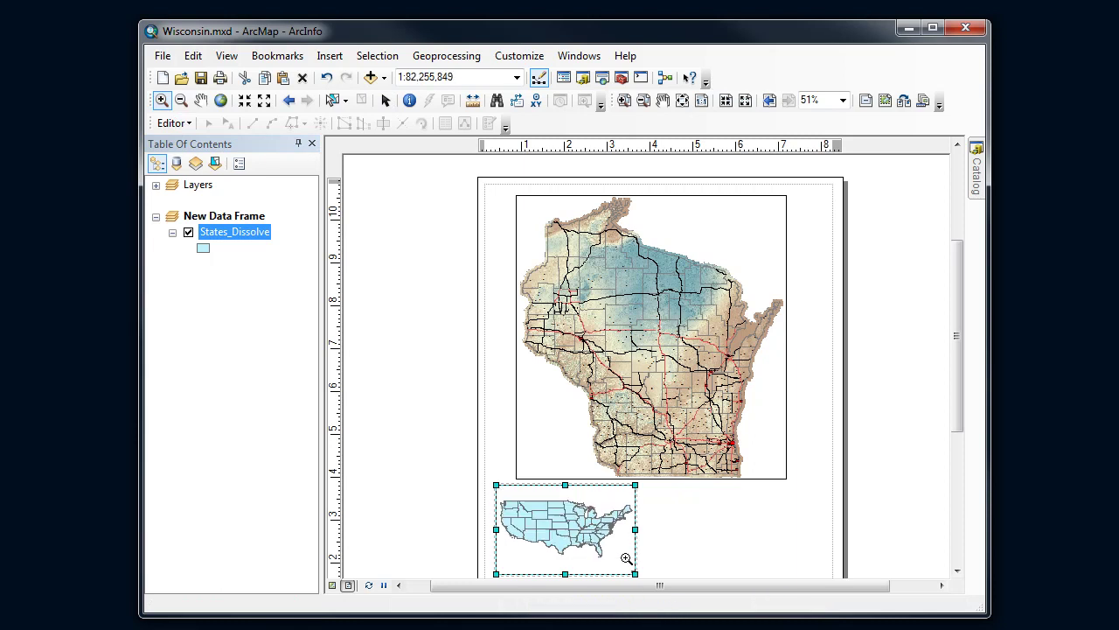
# Set the inset frame's coordinate system to USA Contiguous Lambert Conformal Conic.
pyautogui.rightClick(584, 535)
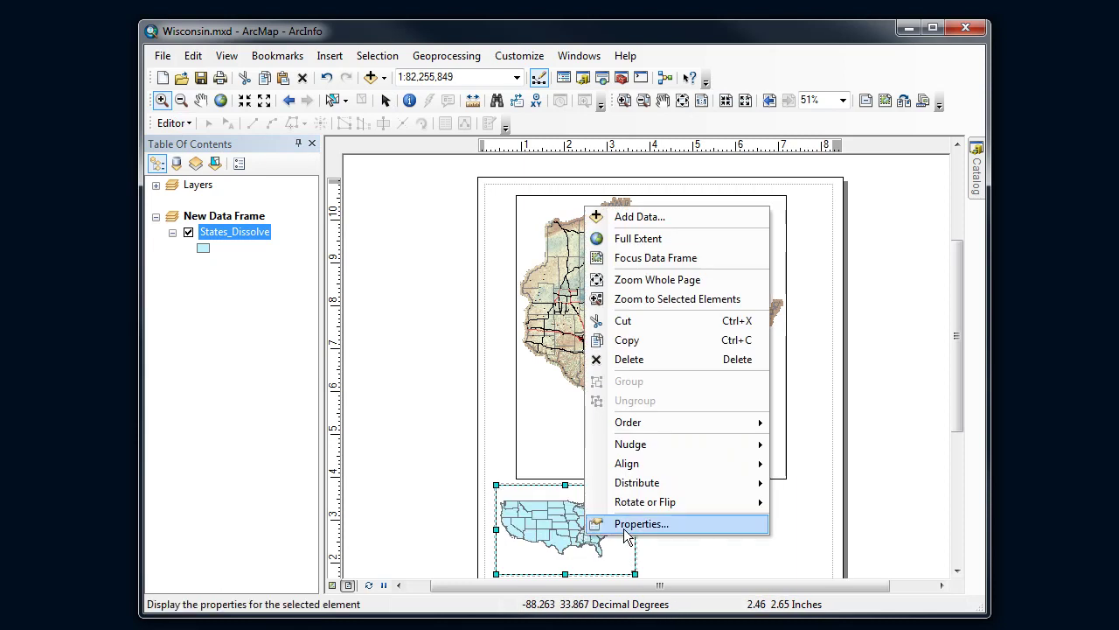
pyautogui.click(632, 523)
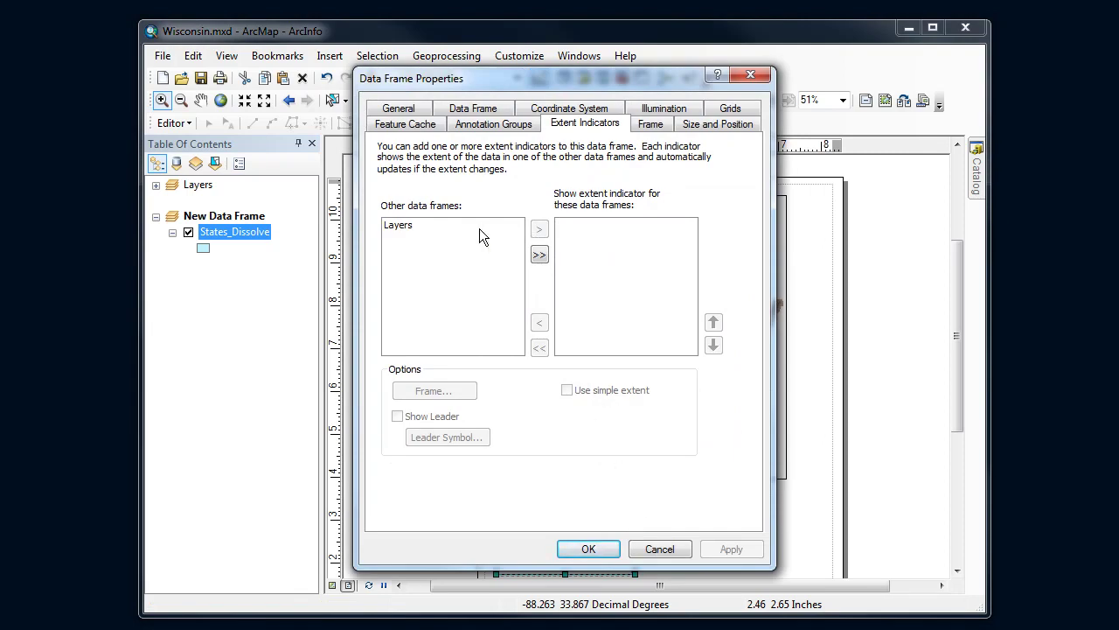
pyautogui.click(424, 107)
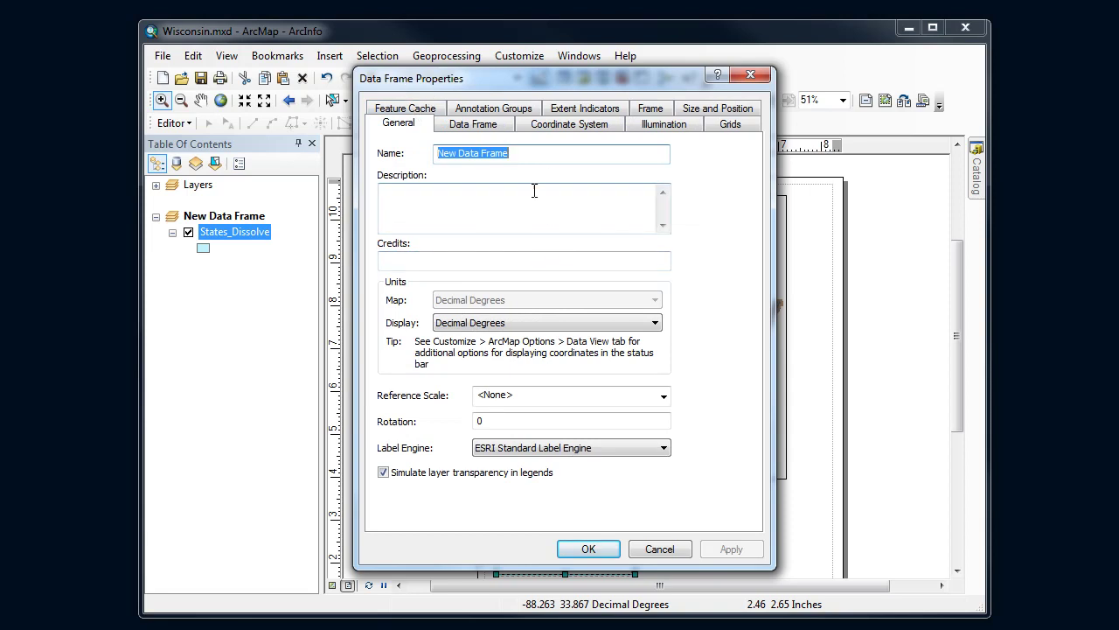
pyautogui.click(571, 111)
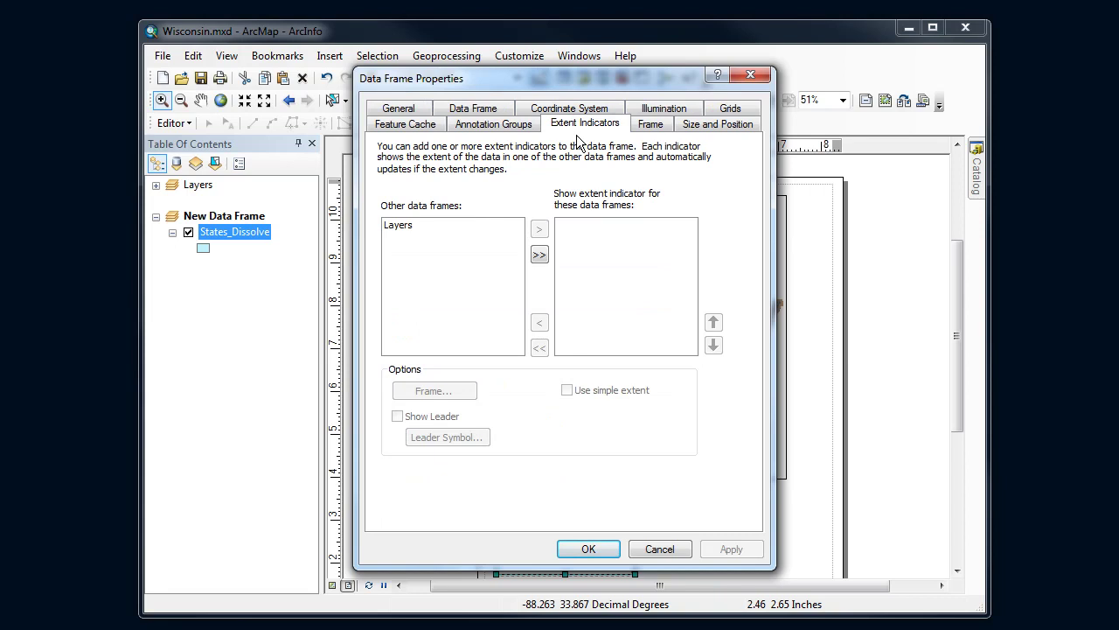
pyautogui.click(556, 112)
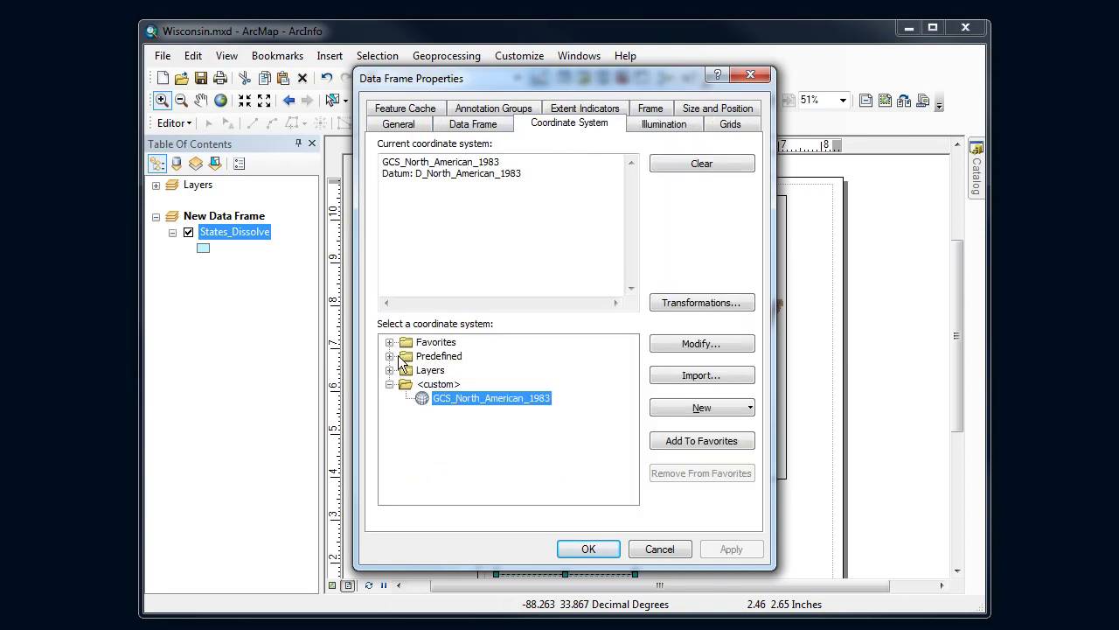
pyautogui.click(390, 356)
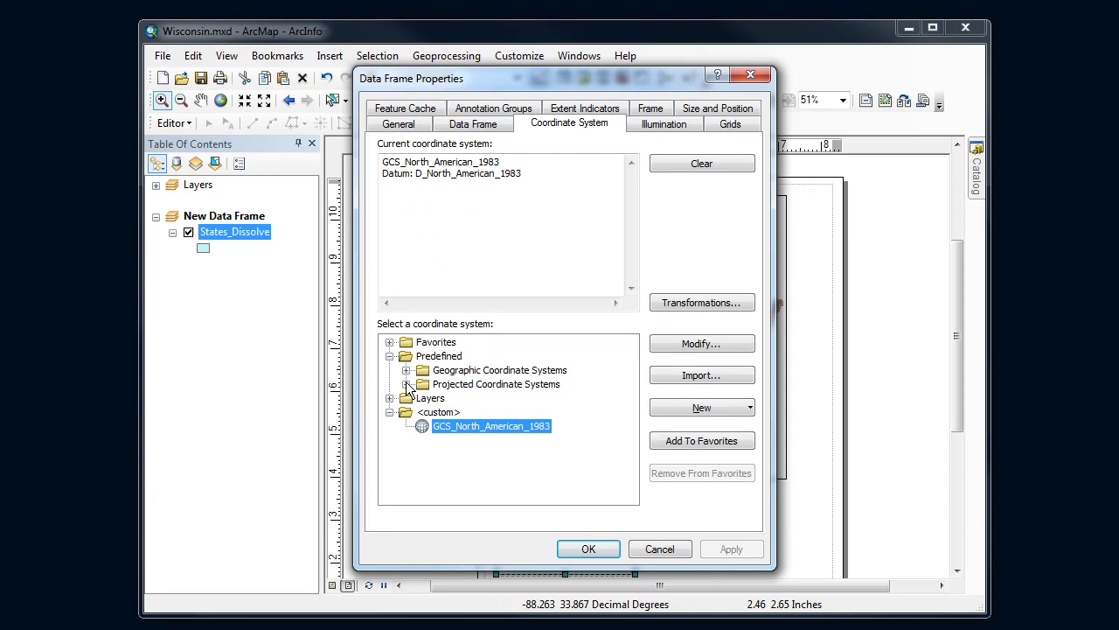
pyautogui.click(406, 384)
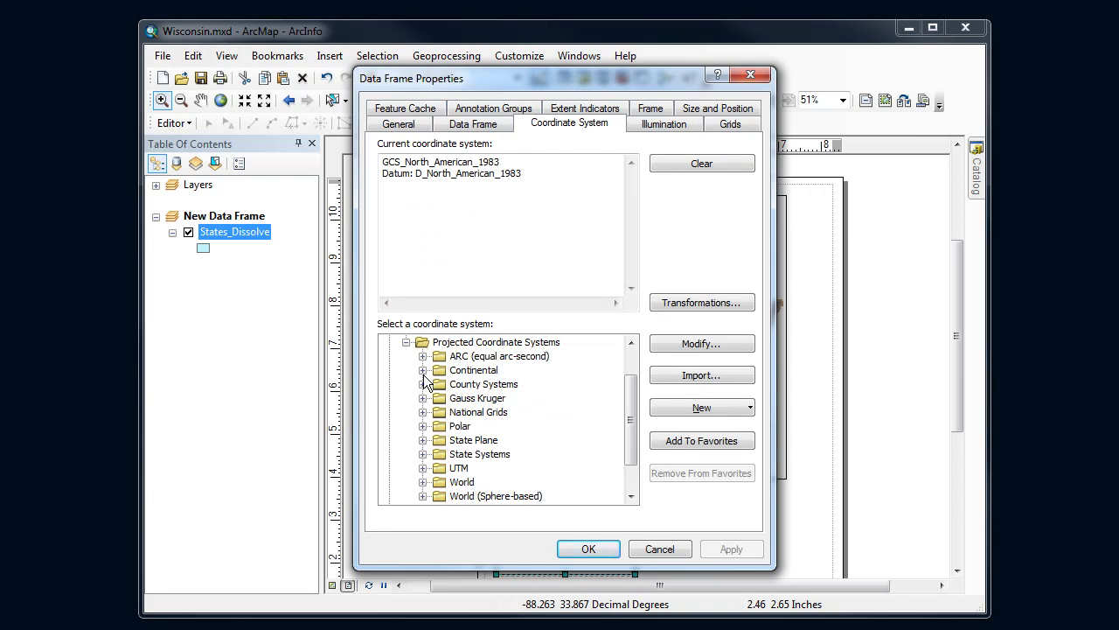
pyautogui.click(423, 370)
pyautogui.click(439, 426)
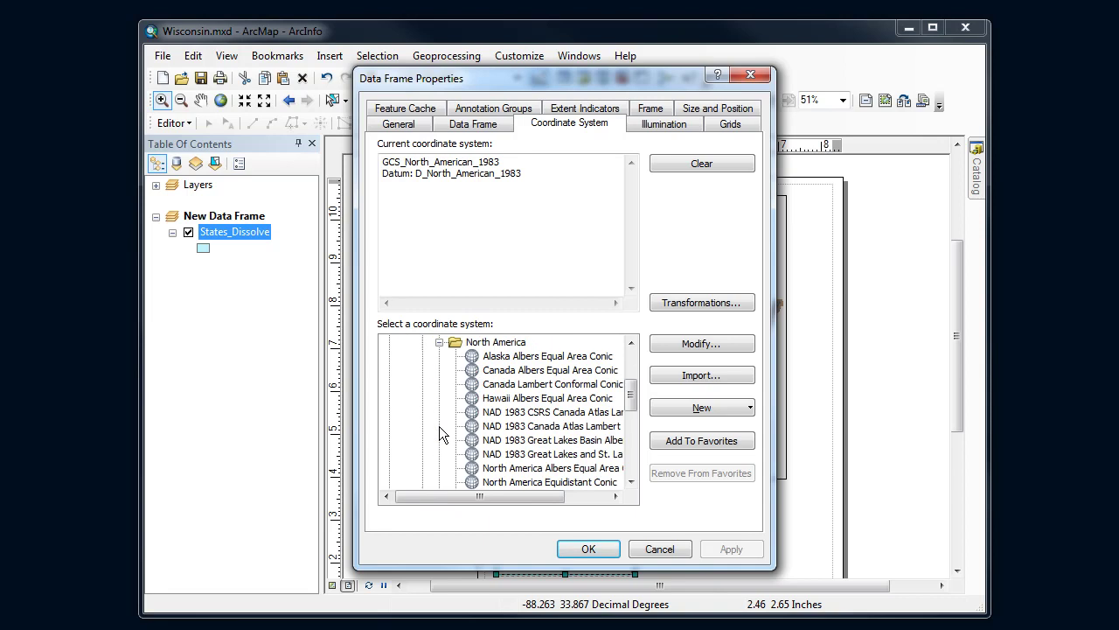
pyautogui.moveTo(630, 398); pyautogui.dragTo(630, 427)
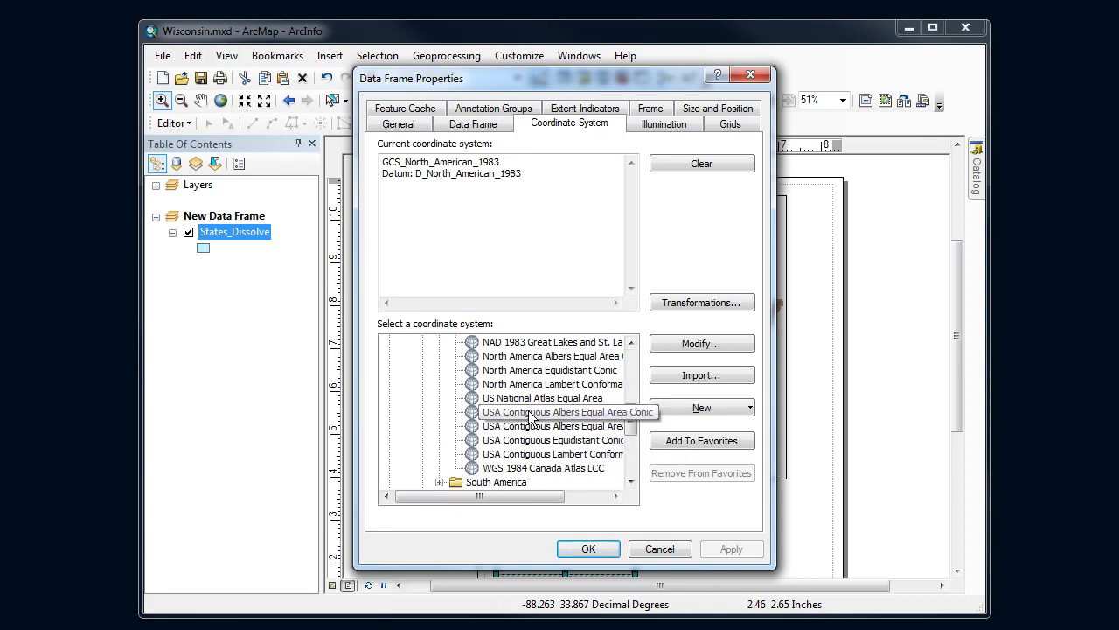
pyautogui.click(529, 454)
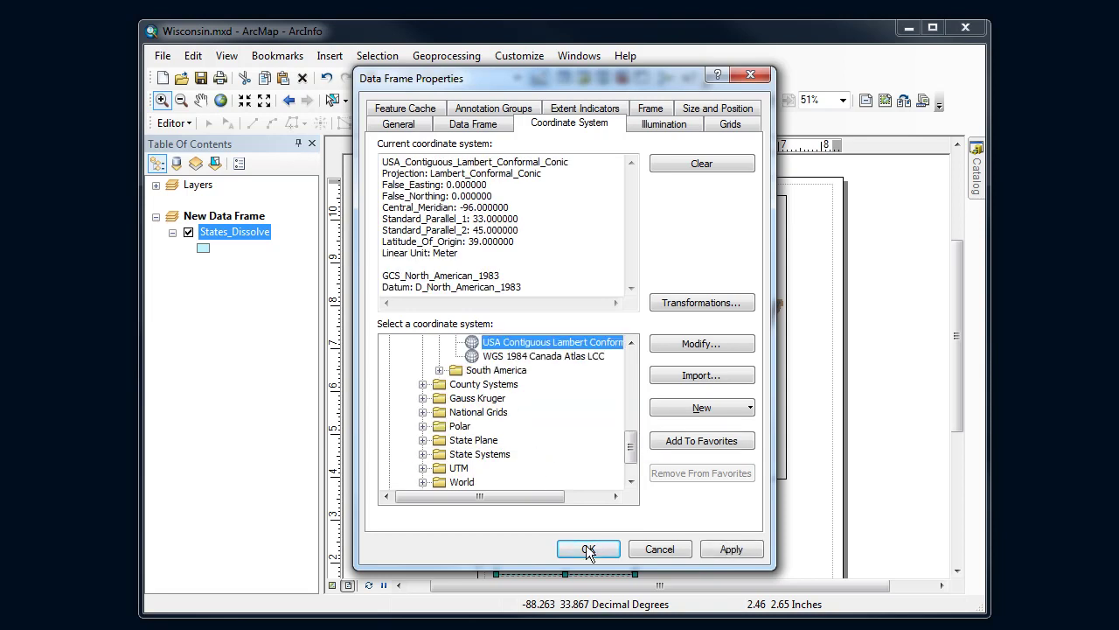
pyautogui.click(588, 549)
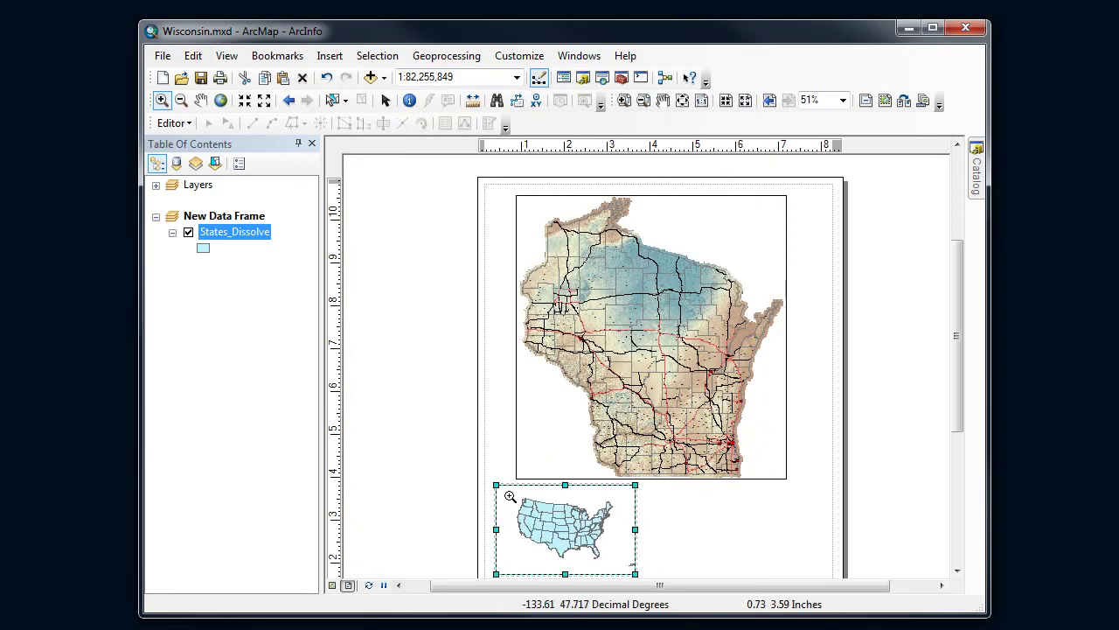
# Zoom the inset to the contiguous US and add a red extent indicator for the Layers frame.
pyautogui.moveTo(509, 495); pyautogui.dragTo(622, 566)
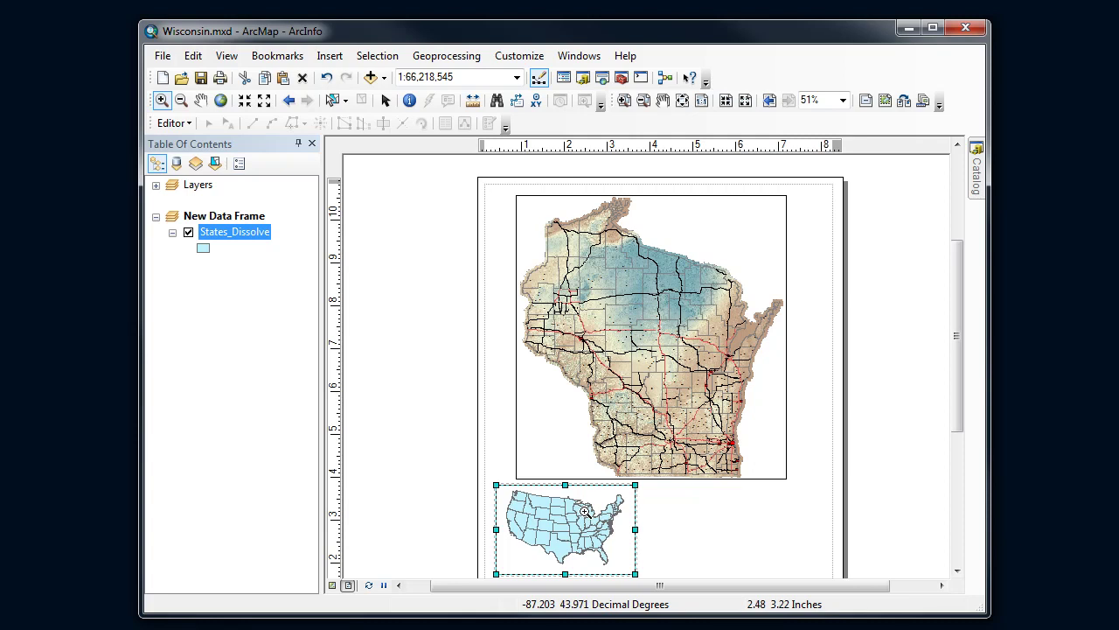
pyautogui.rightClick(584, 511)
pyautogui.click(628, 501)
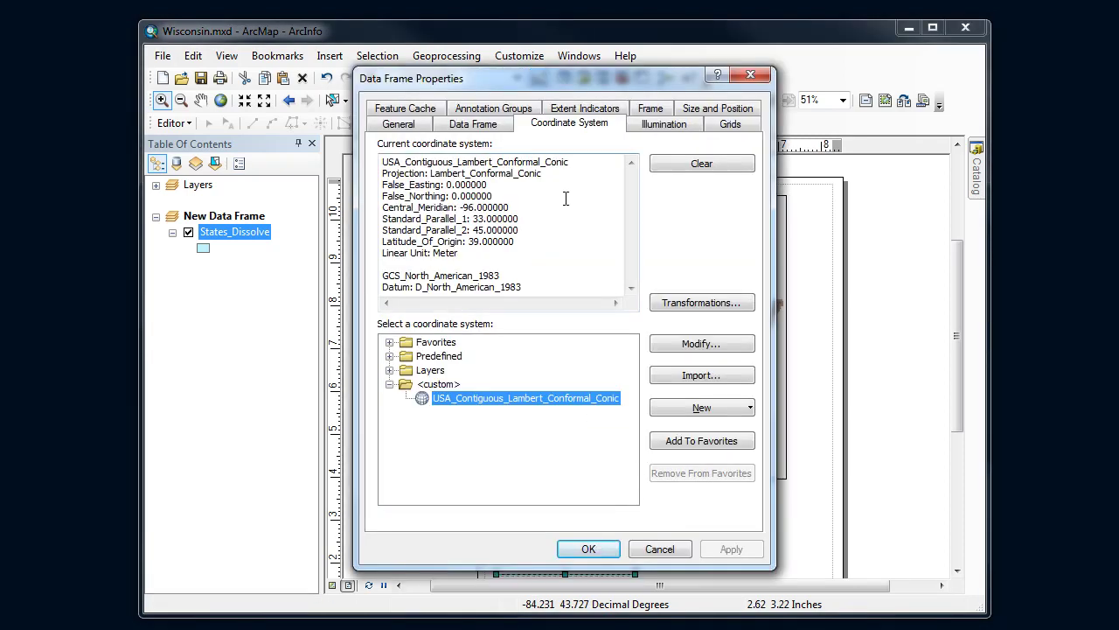
pyautogui.click(573, 114)
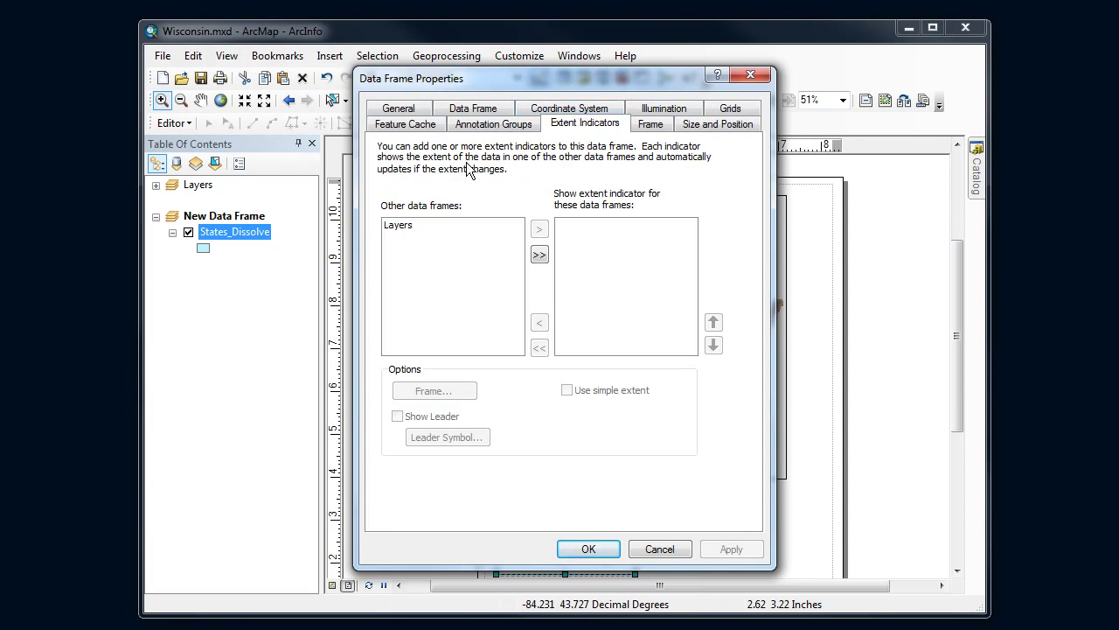
pyautogui.click(399, 227)
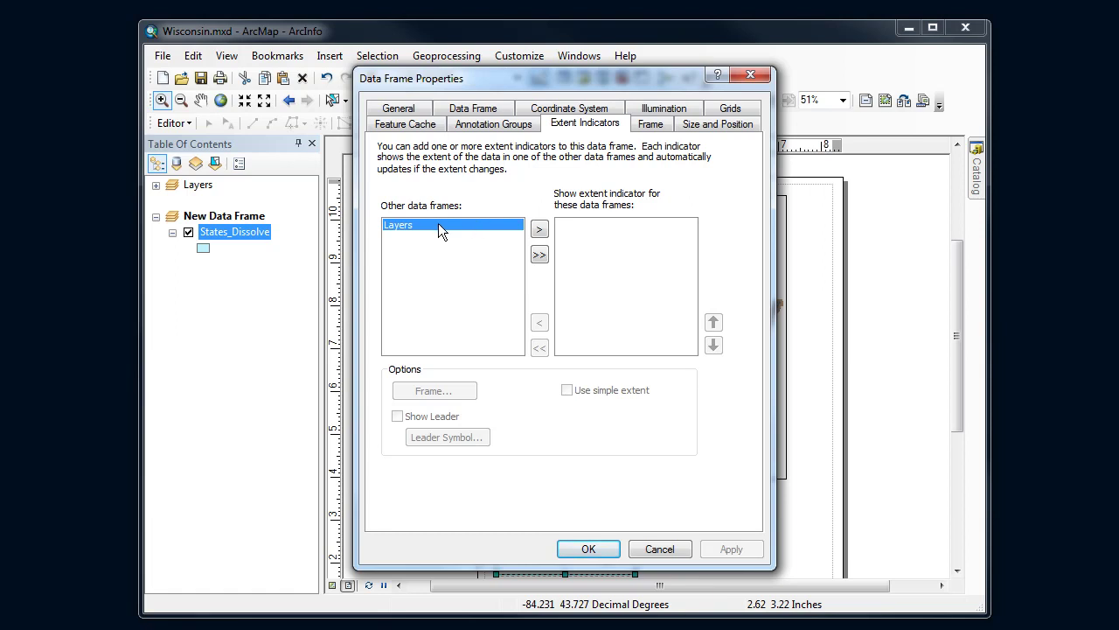
pyautogui.click(539, 229)
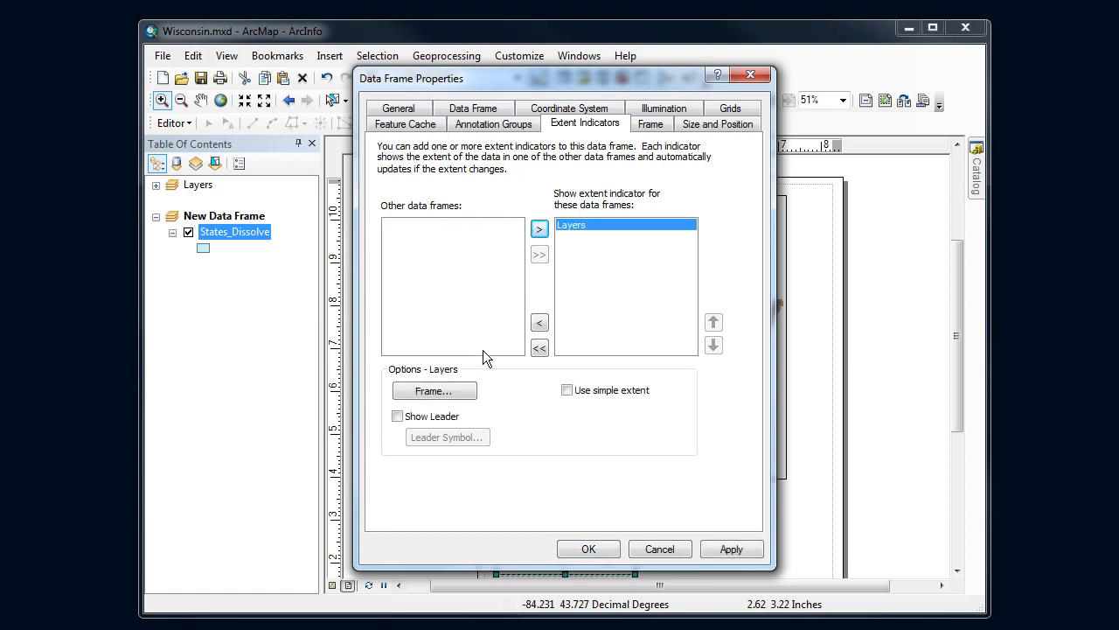
pyautogui.click(462, 395)
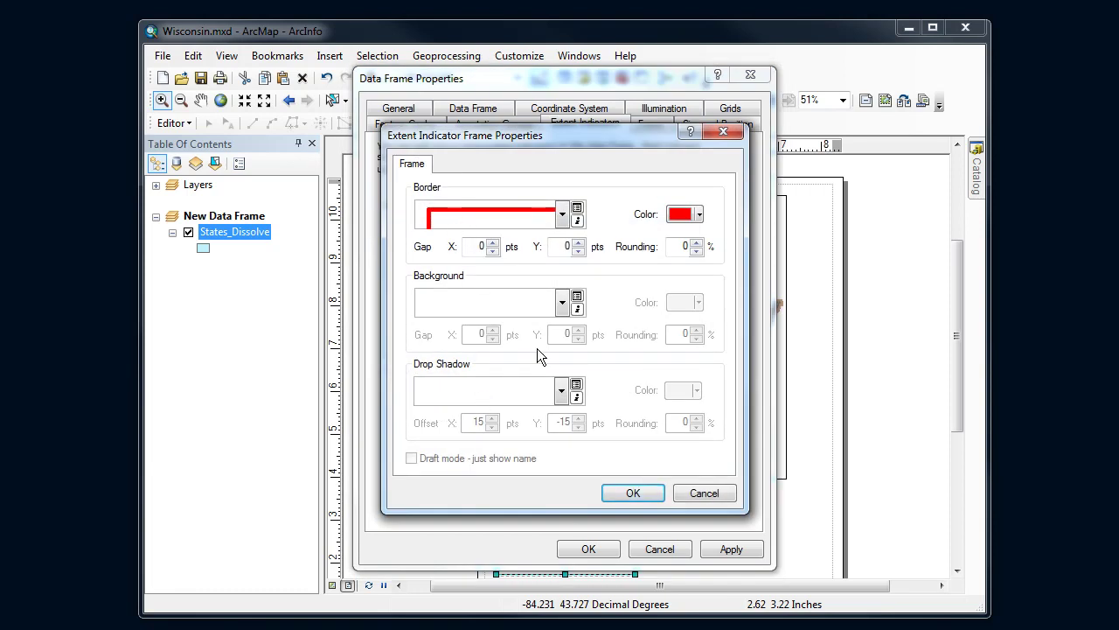
pyautogui.click(626, 492)
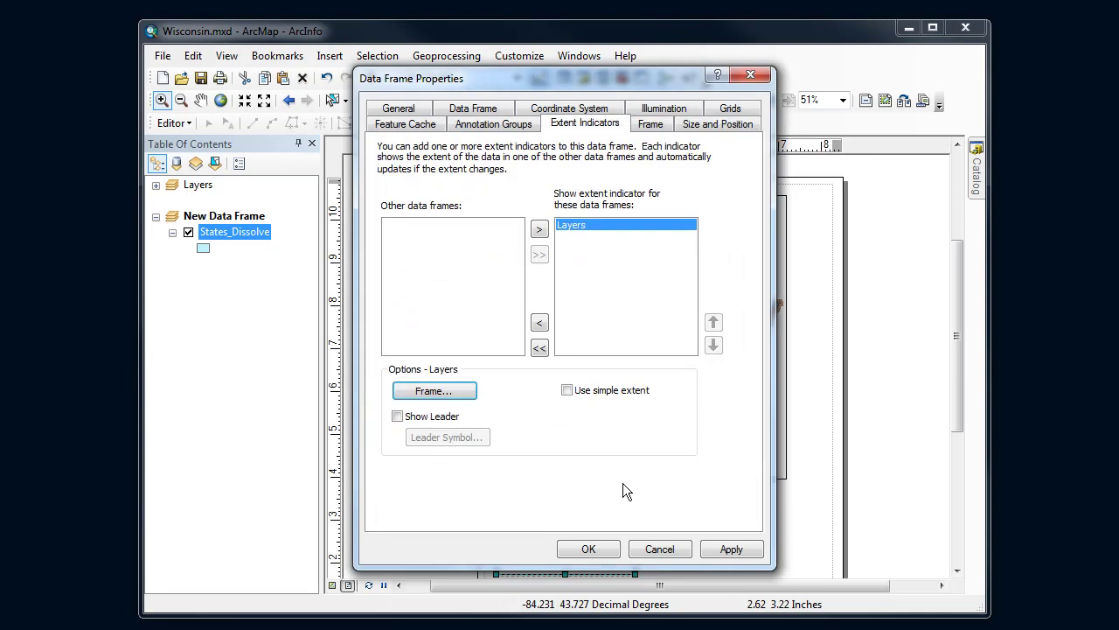
pyautogui.click(591, 548)
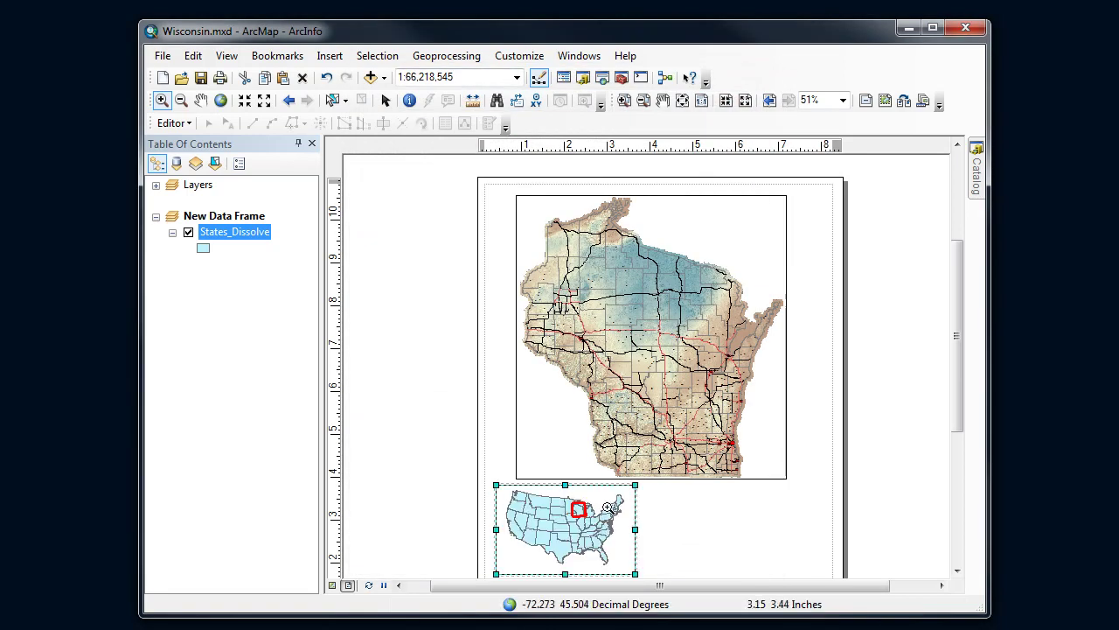